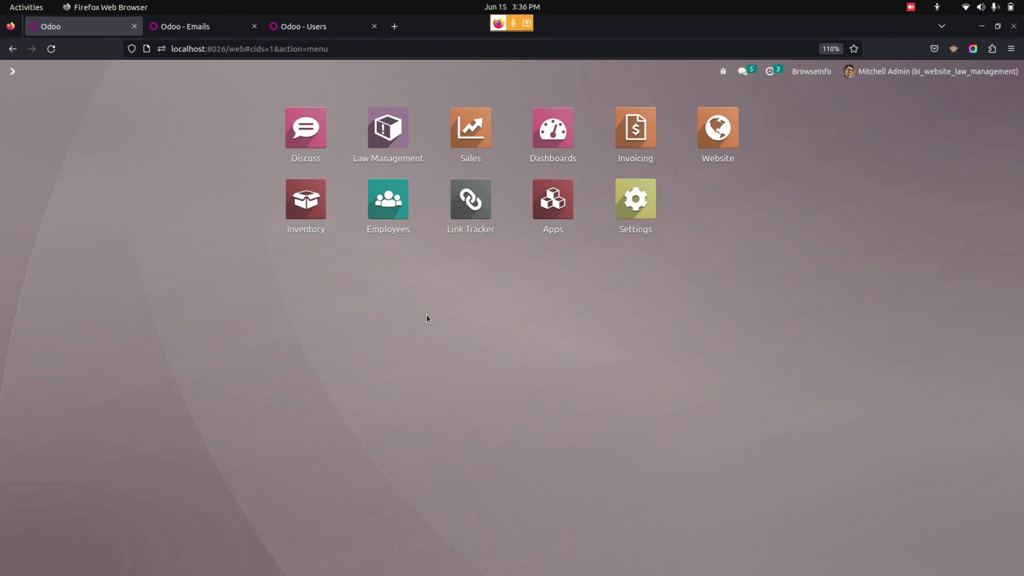
Submit a divorce-by-mutual-consent client request through the website's Inquiry page form.
{"action": "key", "text": "alt+Tab"}
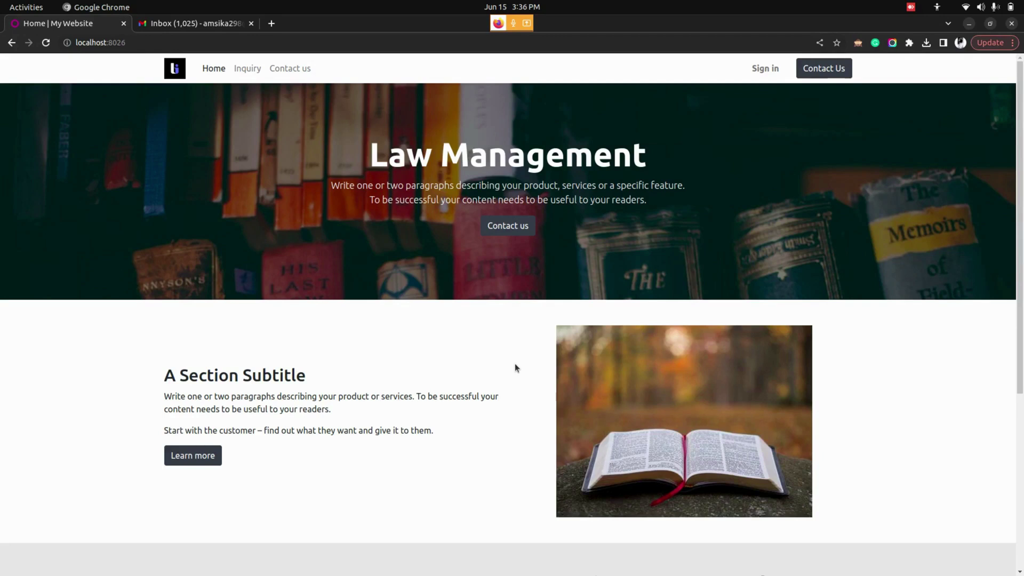
{"action": "left_click", "coordinate": [248, 72]}
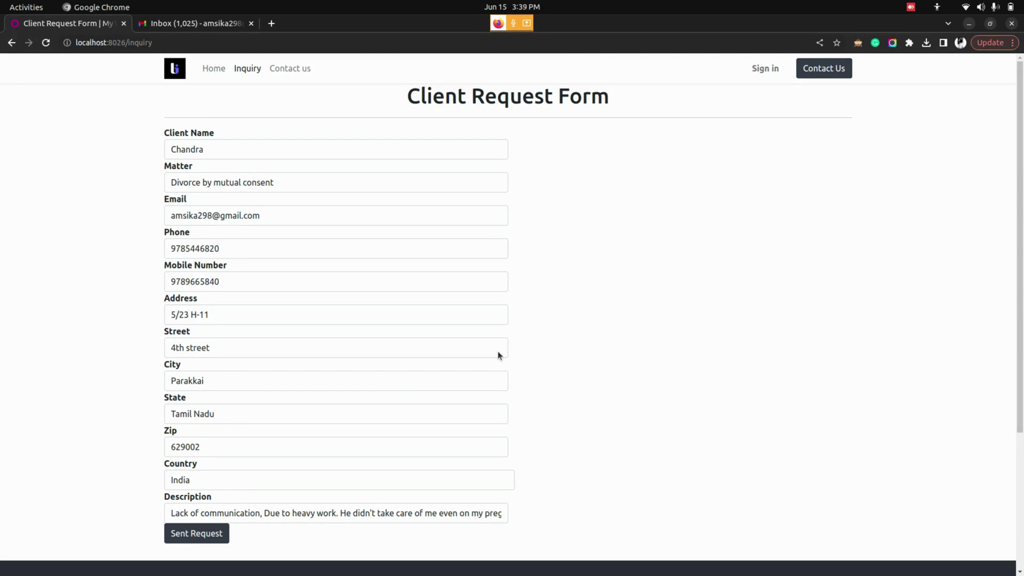
{"action": "left_click", "coordinate": [204, 539]}
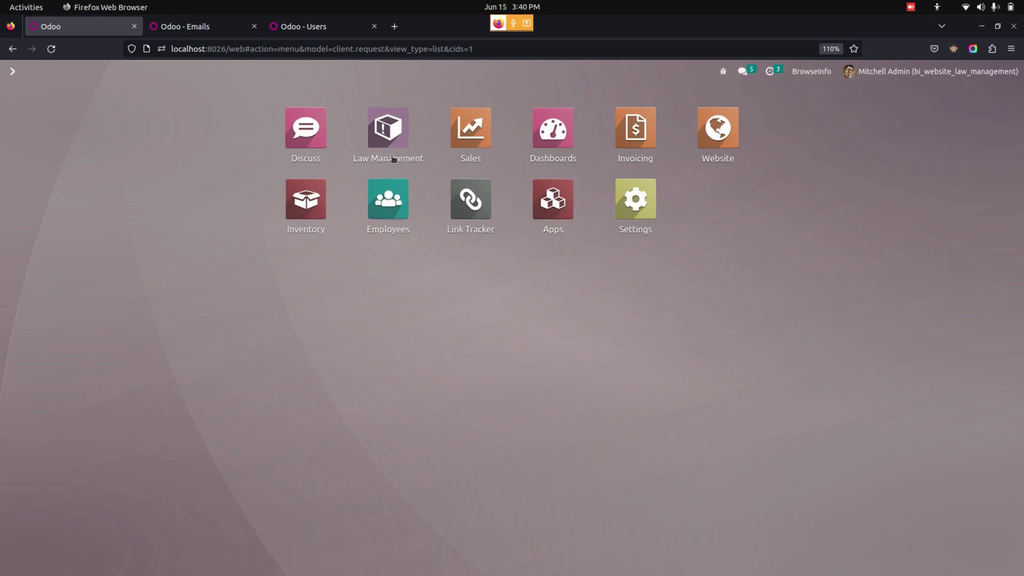
Reload the Law Management request list and open the new divorce-by-mutual-consent request.
{"action": "left_click", "coordinate": [387, 133]}
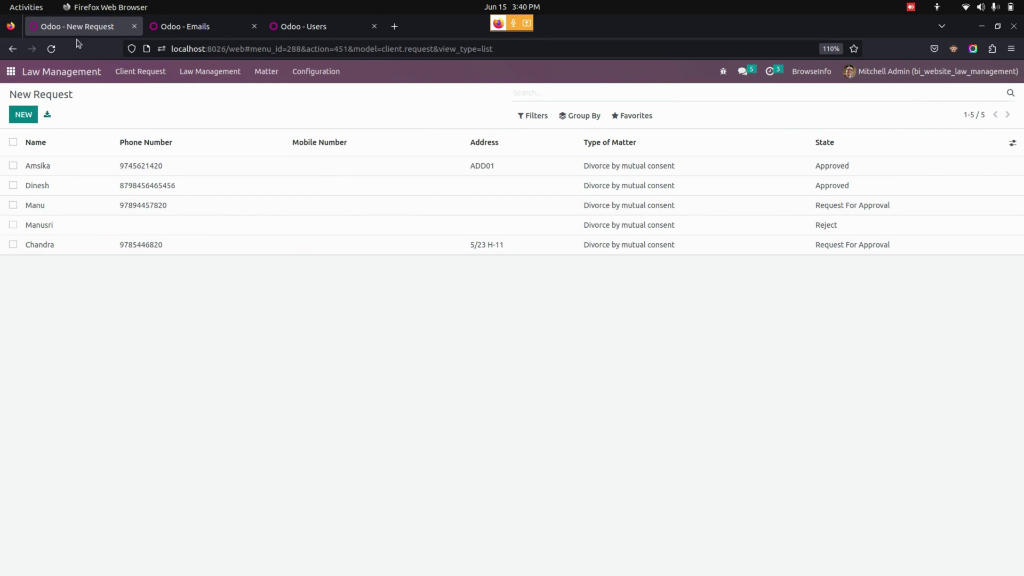
{"action": "left_click", "coordinate": [51, 49]}
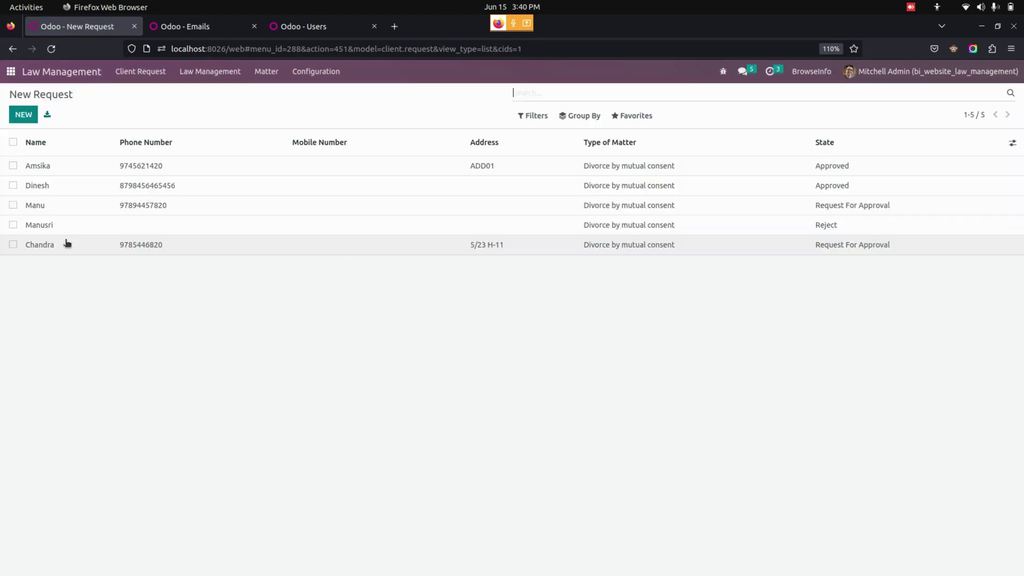
{"action": "left_click", "coordinate": [131, 246]}
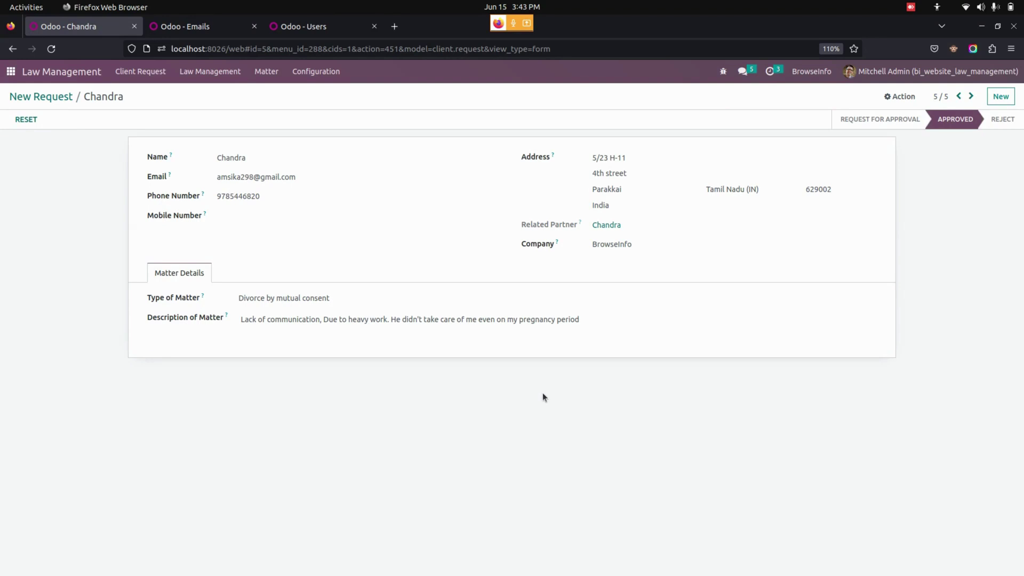
Open the 'invites you to connect to Odoo' email in Gmail and accept the invitation.
{"action": "key", "text": "alt+Tab"}
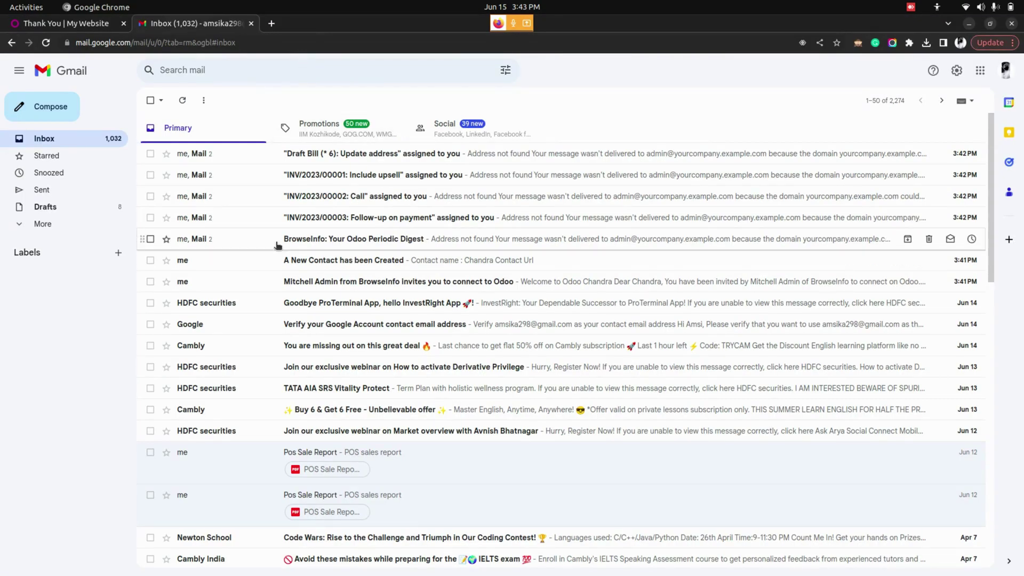
{"action": "left_click", "coordinate": [281, 281]}
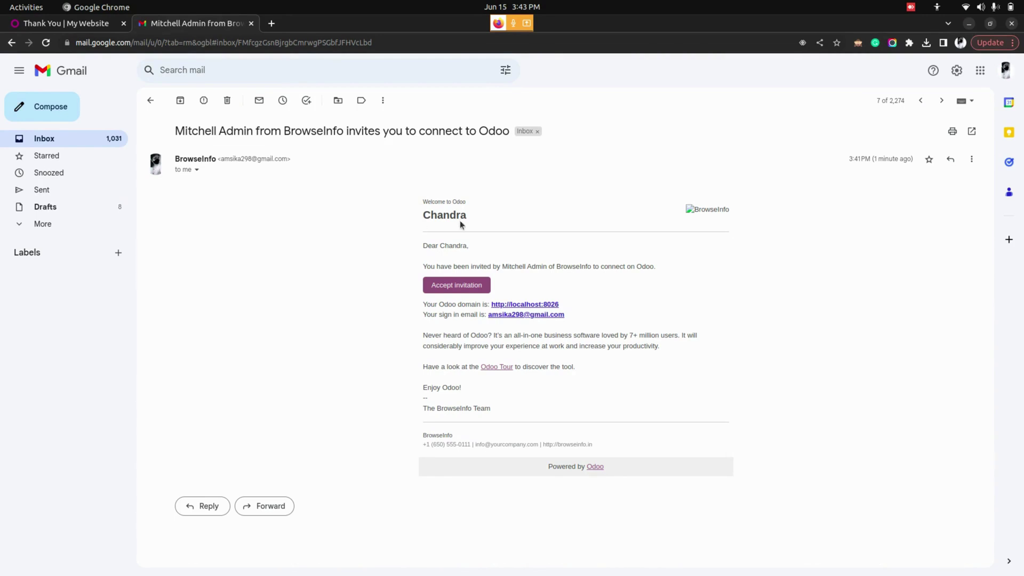
{"action": "left_click", "coordinate": [454, 287]}
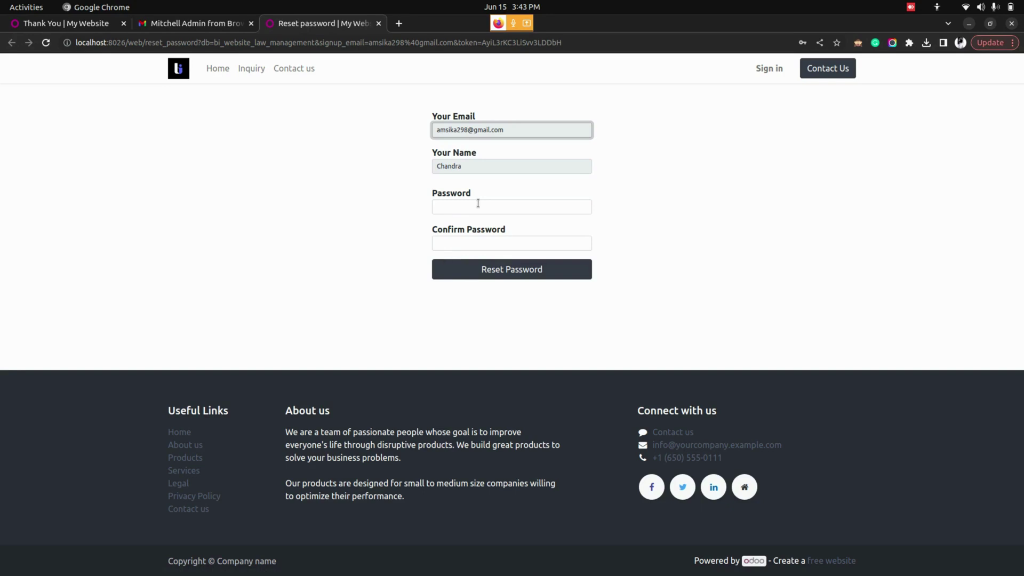
Fill in the saved portal password, retype it in Confirm Password, and submit.
{"action": "left_click", "coordinate": [478, 204]}
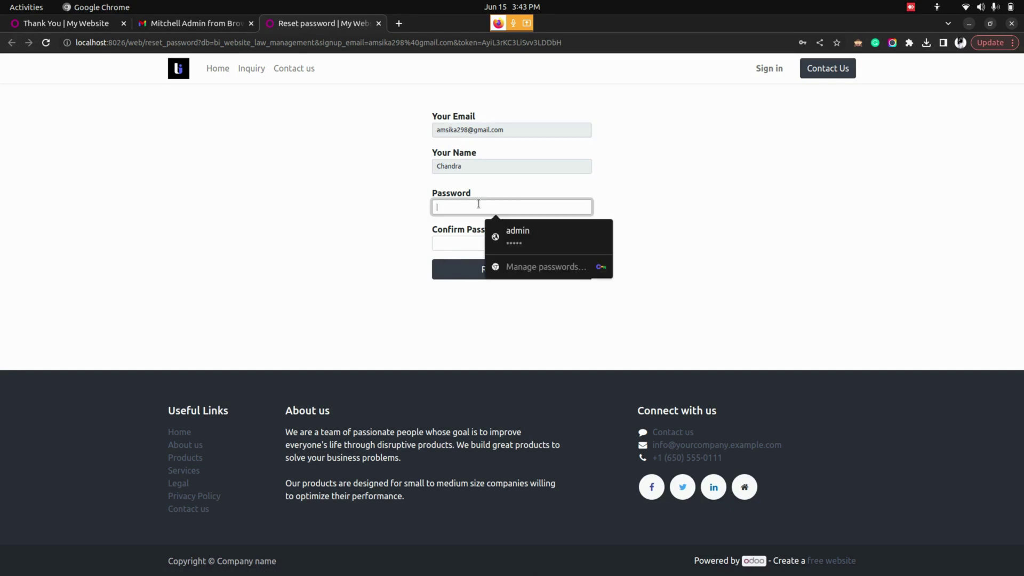
{"action": "left_click", "coordinate": [507, 234]}
{"action": "left_click", "coordinate": [505, 242]}
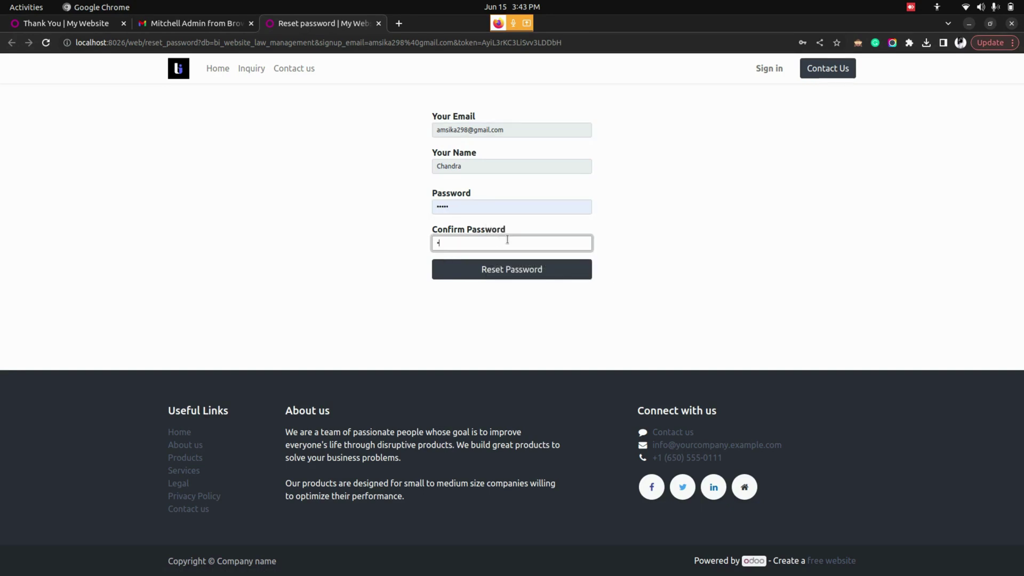
{"action": "type", "text": "admin"}
{"action": "key", "text": "Return"}
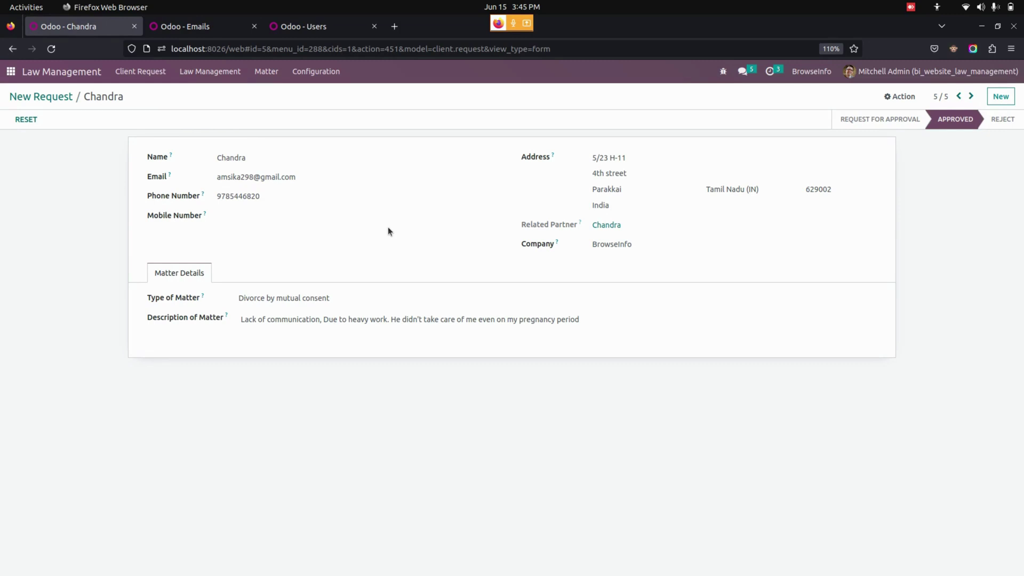
Create a new matter under Law Management > Matters and review its Family Court and Supreme Court trials.
{"action": "left_click", "coordinate": [225, 74]}
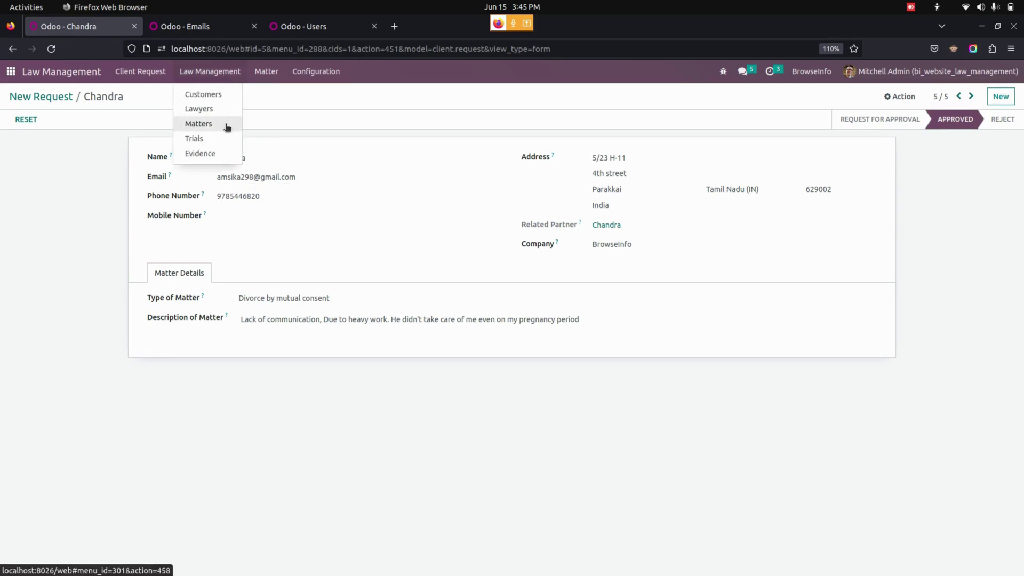
{"action": "left_click", "coordinate": [228, 125]}
{"action": "left_click", "coordinate": [23, 115]}
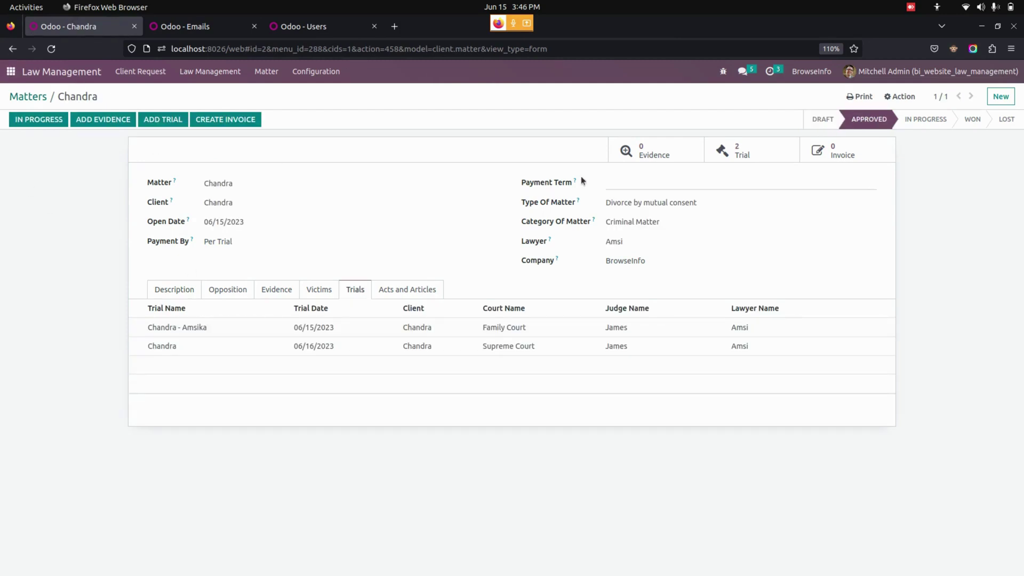
{"action": "left_click", "coordinate": [753, 155]}
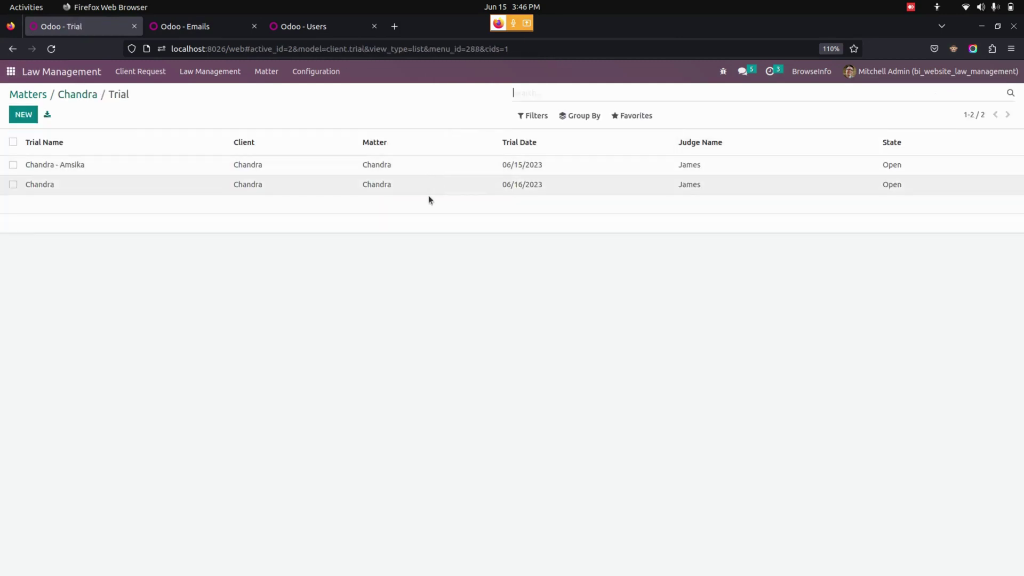
{"action": "left_click", "coordinate": [78, 95]}
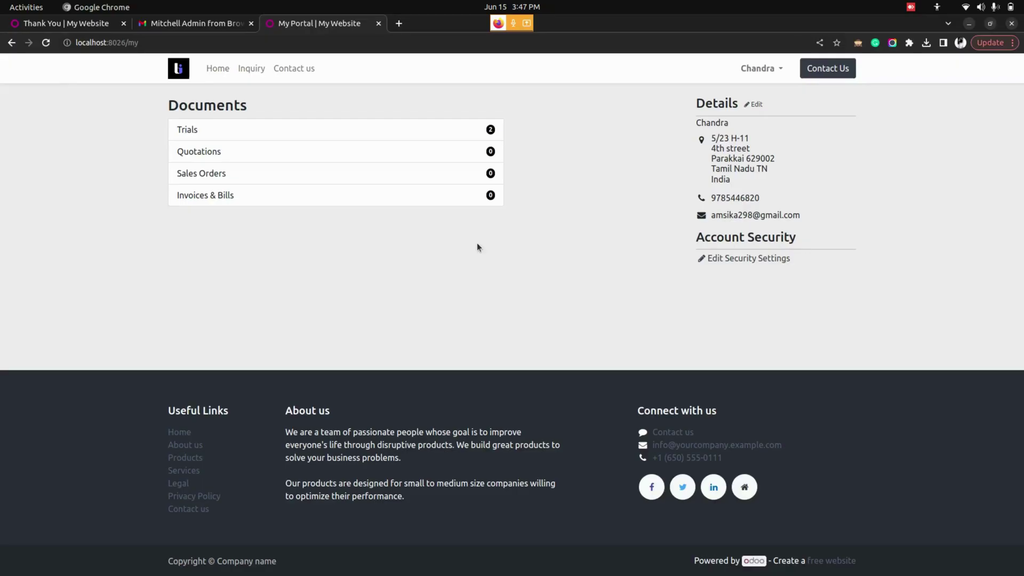
View the client's trial dated 06/16/2023 in the portal, then return to the backend matter form.
{"action": "key", "text": "alt+Tab"}
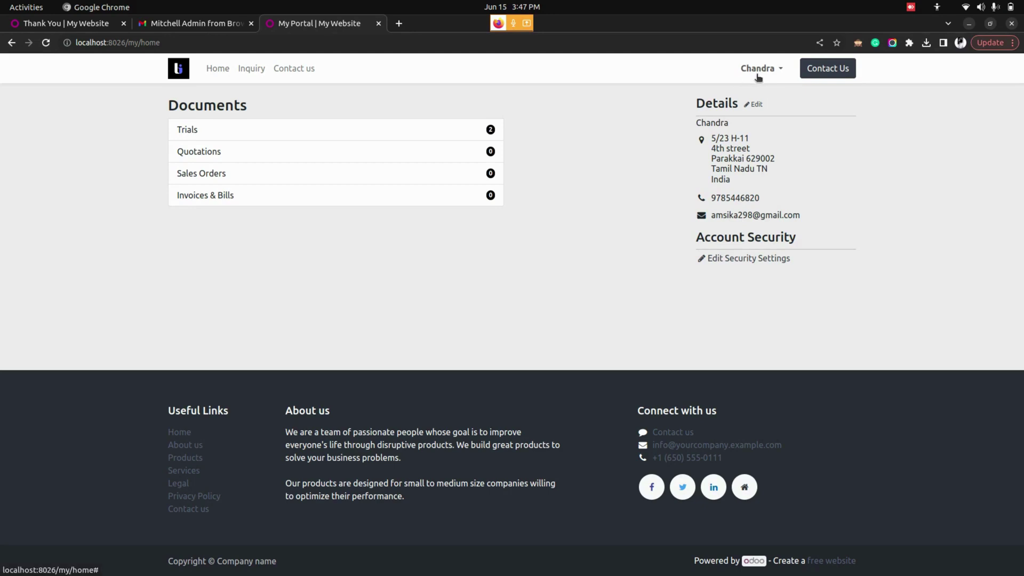
{"action": "left_click", "coordinate": [218, 132]}
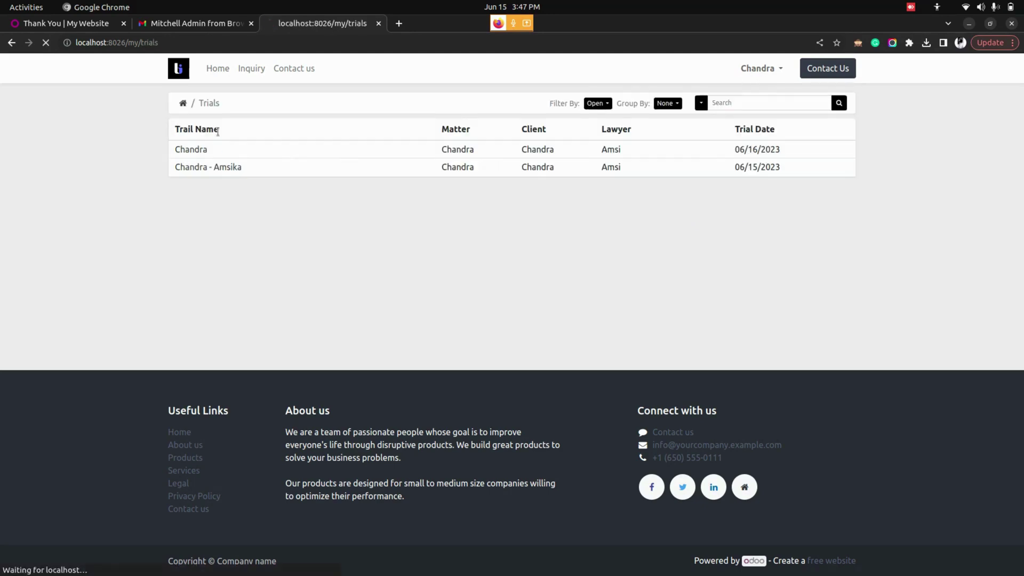
{"action": "left_click", "coordinate": [191, 151]}
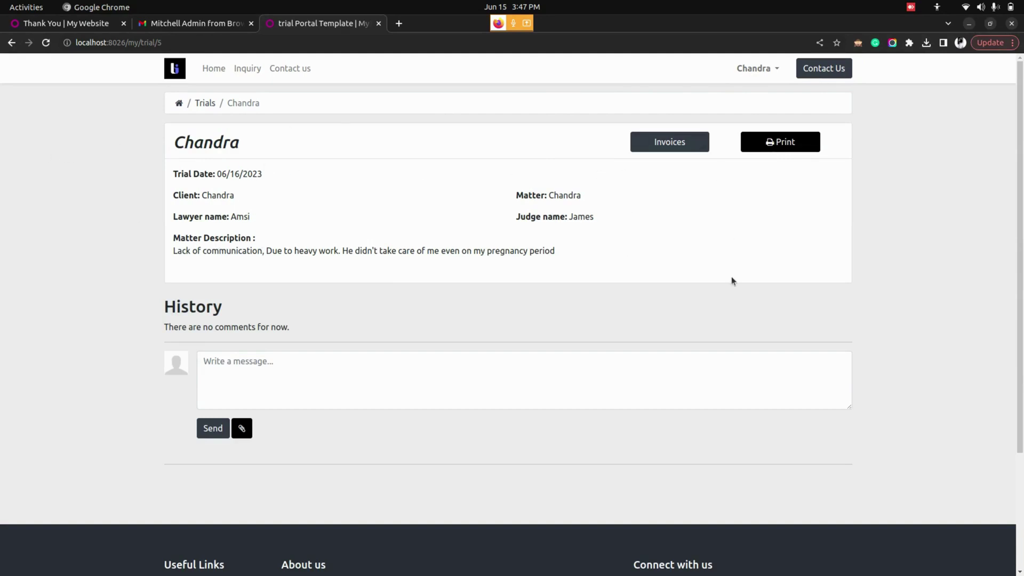
{"action": "key", "text": "alt+Tab"}
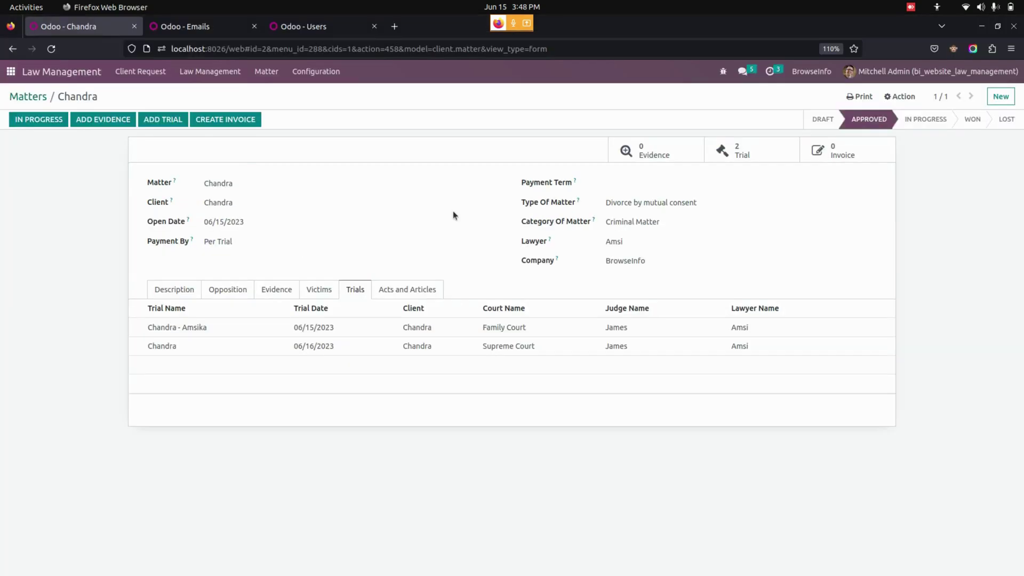
Create and post an Immediate Payment invoice INV/2023/00006 for ₹2,100.00 on the matter.
{"action": "left_click", "coordinate": [245, 123]}
{"action": "left_click", "coordinate": [627, 125]}
{"action": "left_click", "coordinate": [624, 140]}
{"action": "left_click", "coordinate": [274, 188]}
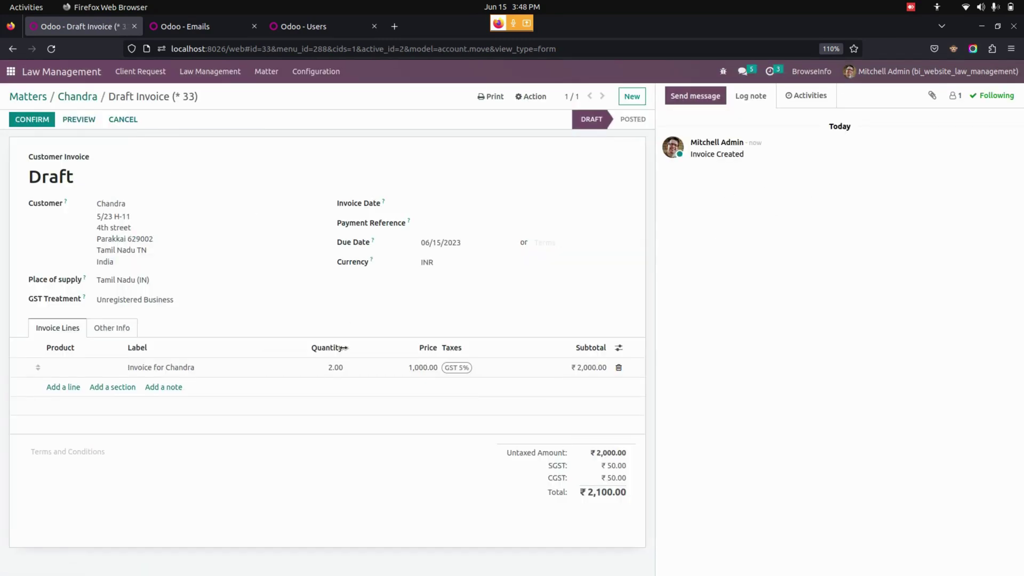
{"action": "left_click", "coordinate": [25, 124]}
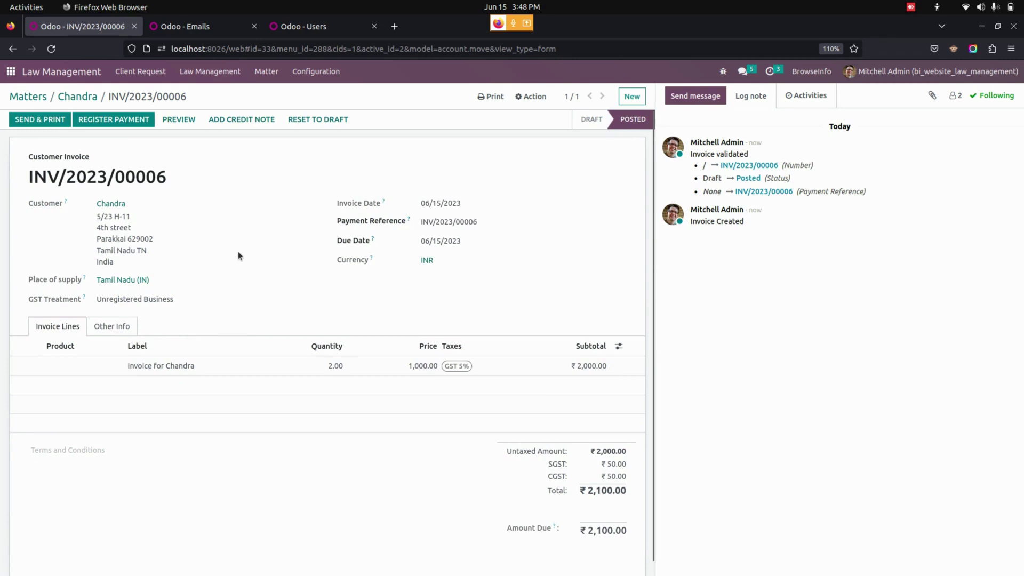
{"action": "left_click", "coordinate": [20, 74]}
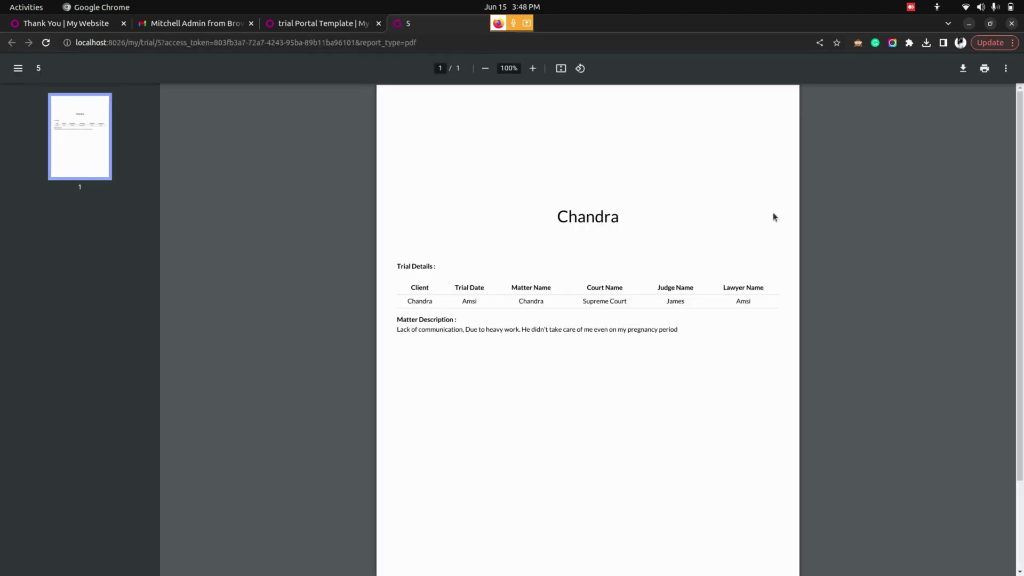
Back on the trial page, open invoice INV/2023/00006 from the portal's invoice list.
{"action": "left_click", "coordinate": [312, 25]}
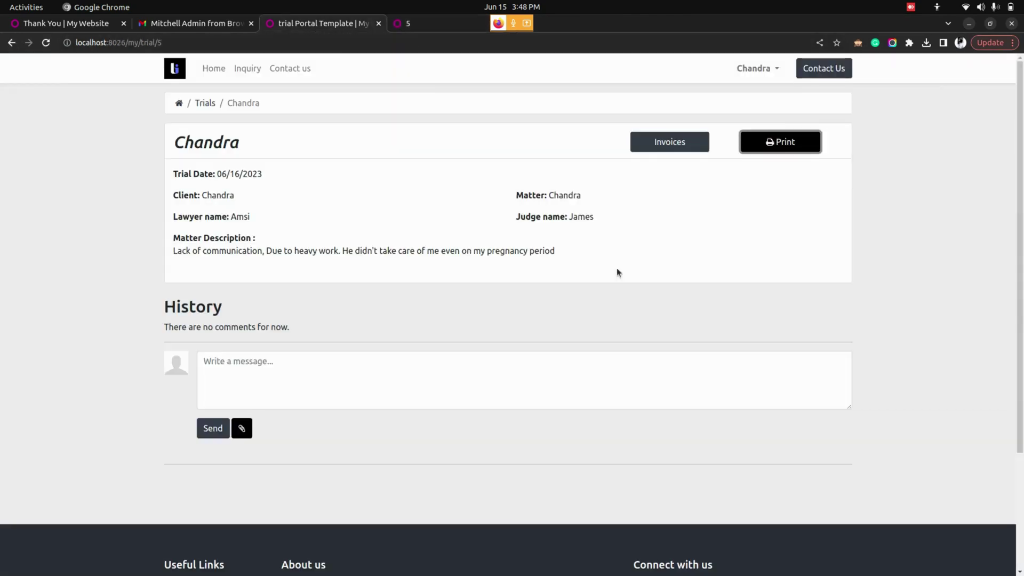
{"action": "left_click", "coordinate": [674, 148]}
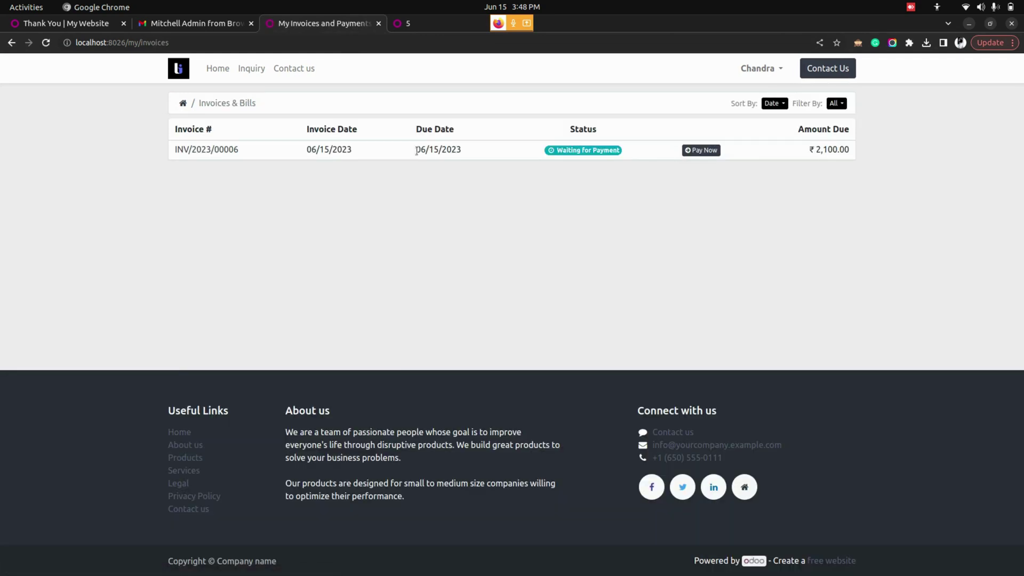
{"action": "left_click", "coordinate": [227, 151]}
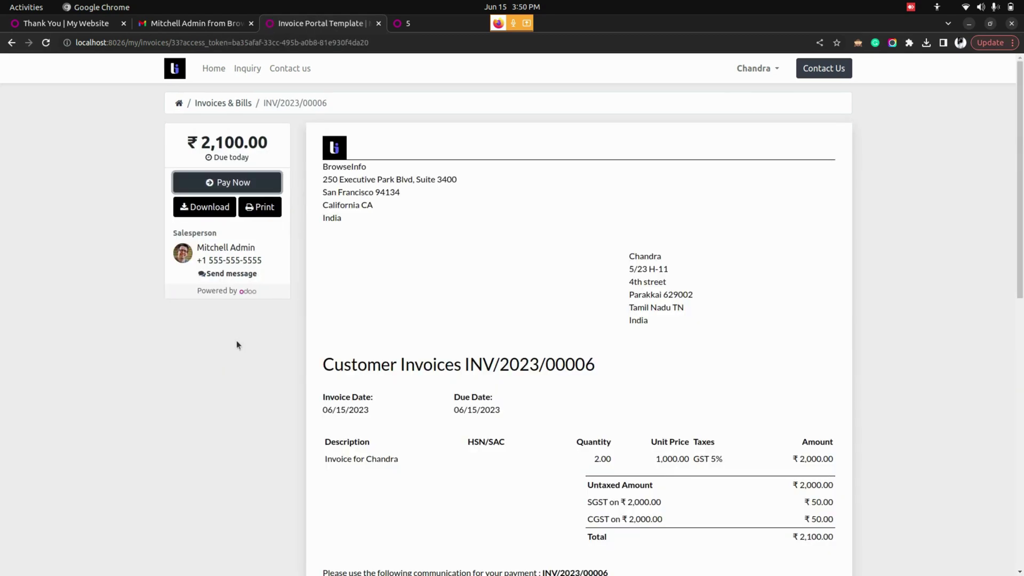
Pay invoice INV/2023/00006 by wire transfer and review the transfer details.
{"action": "left_click", "coordinate": [224, 185]}
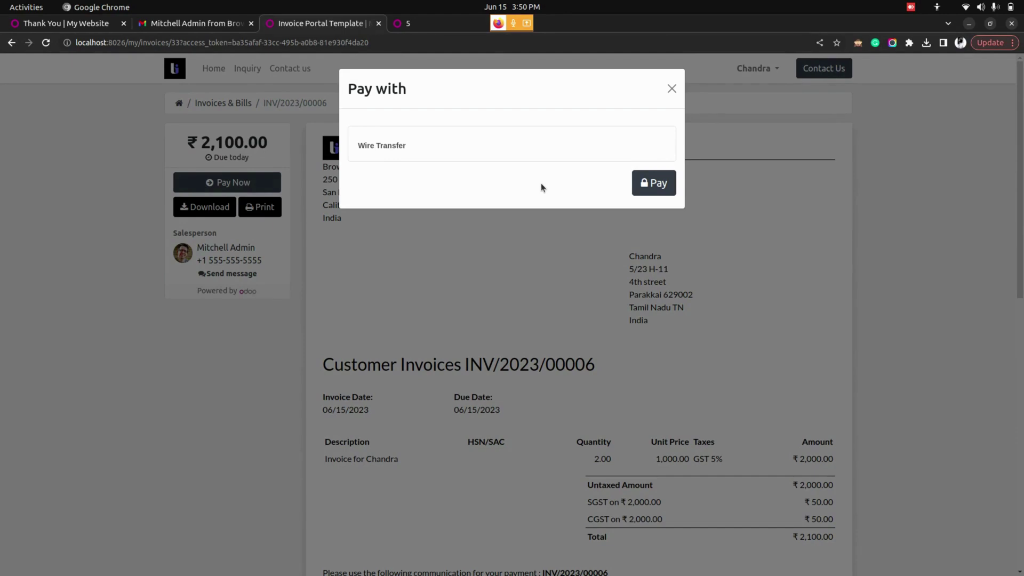
{"action": "left_click", "coordinate": [655, 184]}
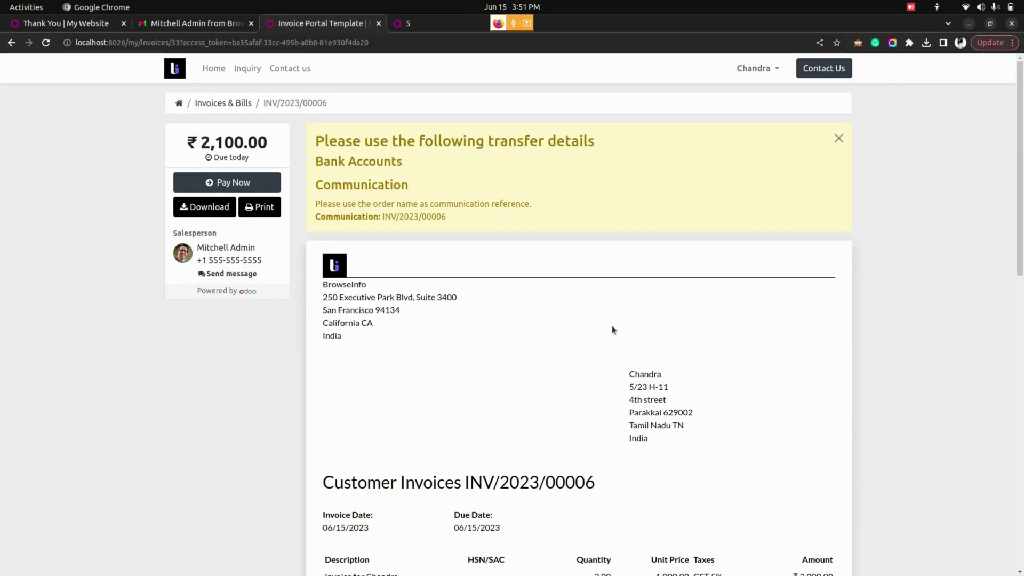
{"action": "scroll", "coordinate": [613, 327], "scroll_direction": "down", "scroll_amount": 5}
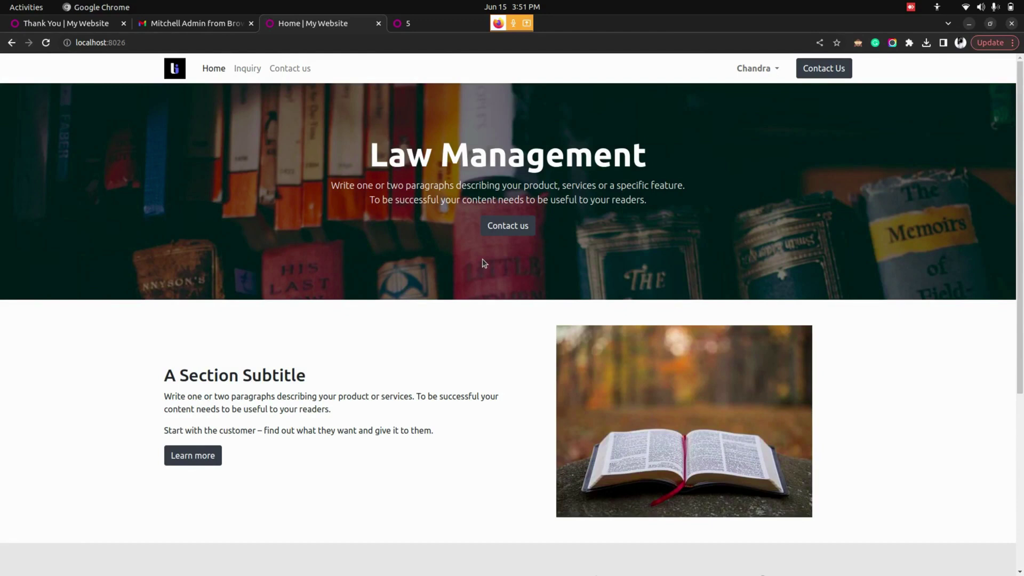
Check INV/2023/00006 under My Account > Invoices & Bills, then return to the backend window.
{"action": "left_click", "coordinate": [756, 70]}
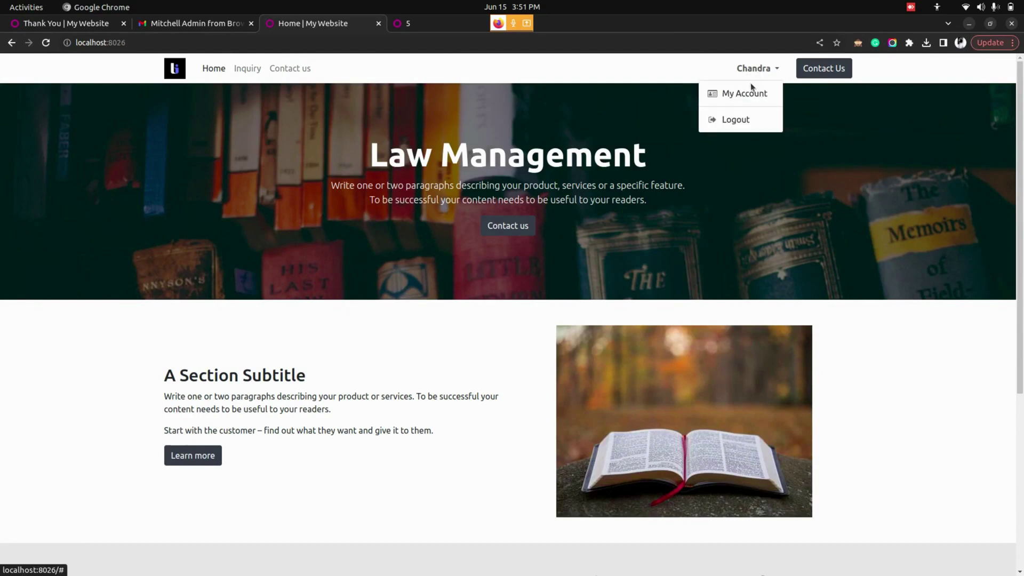
{"action": "left_click", "coordinate": [749, 94]}
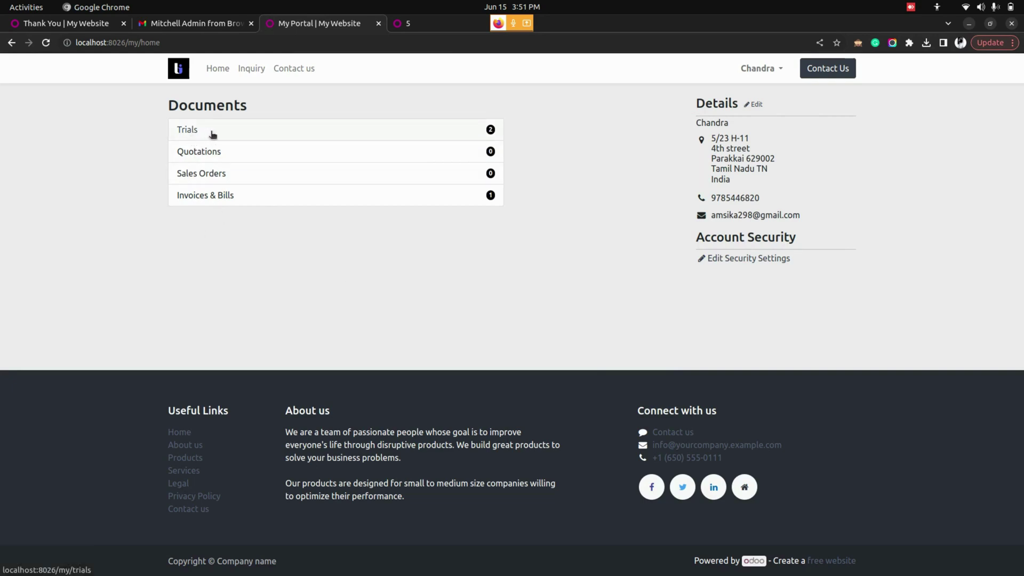
{"action": "left_click", "coordinate": [206, 197]}
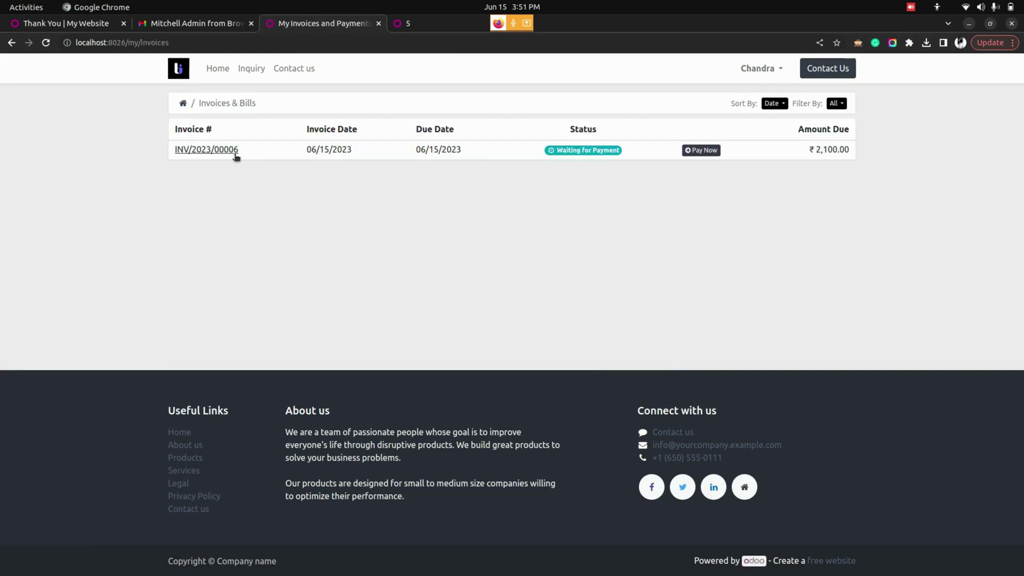
{"action": "left_click", "coordinate": [233, 155]}
{"action": "key", "text": "alt+Tab"}
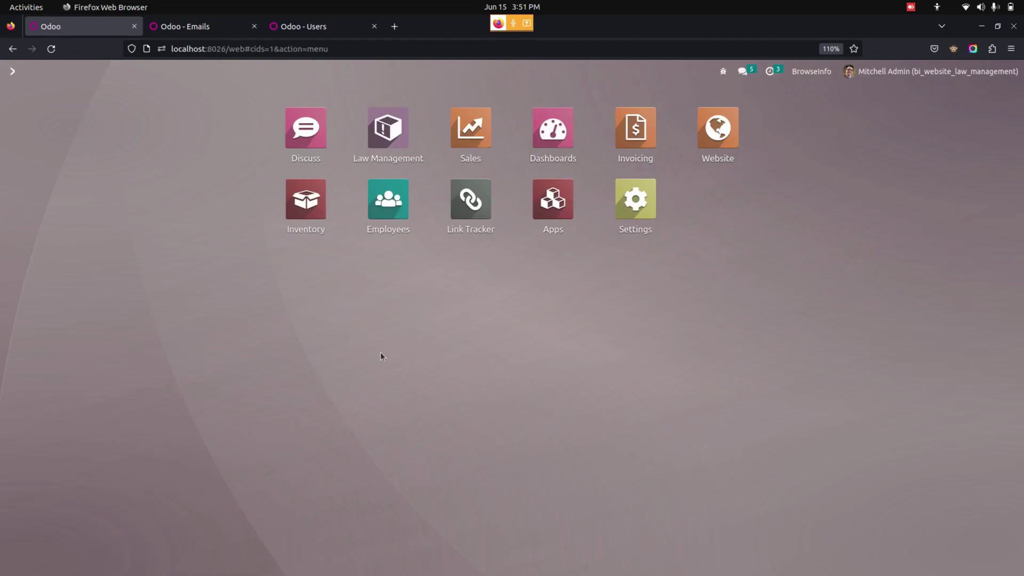